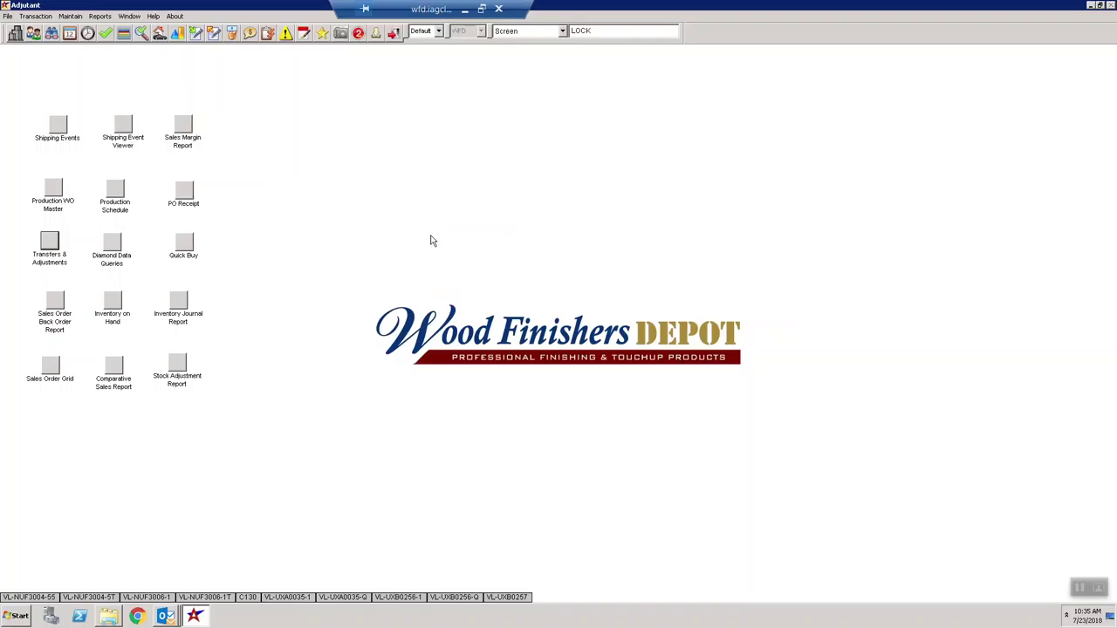
# - Open Cycle Count from Item Control, set the warehouse to 30-NHOU and show its pending counts
pyautogui.click(36, 17)
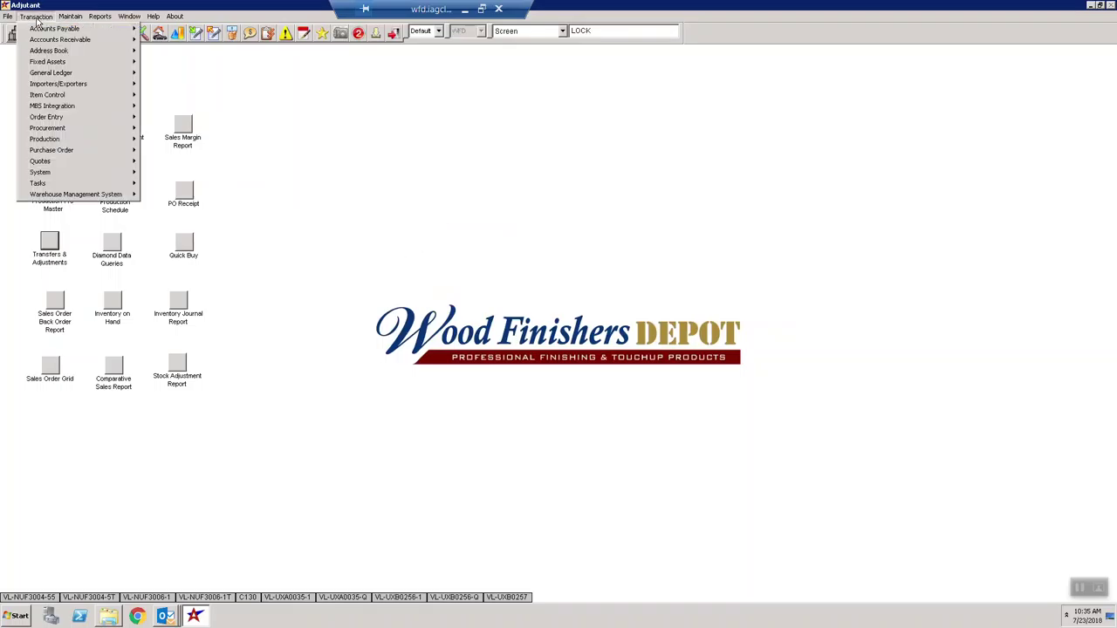
pyautogui.moveTo(59, 99)
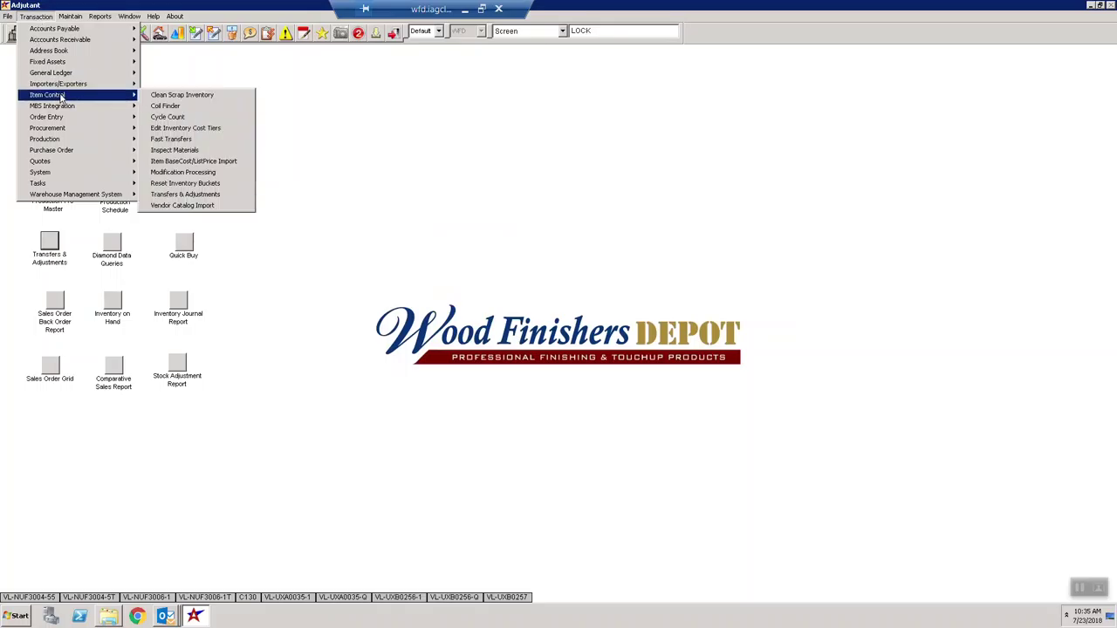
pyautogui.click(178, 119)
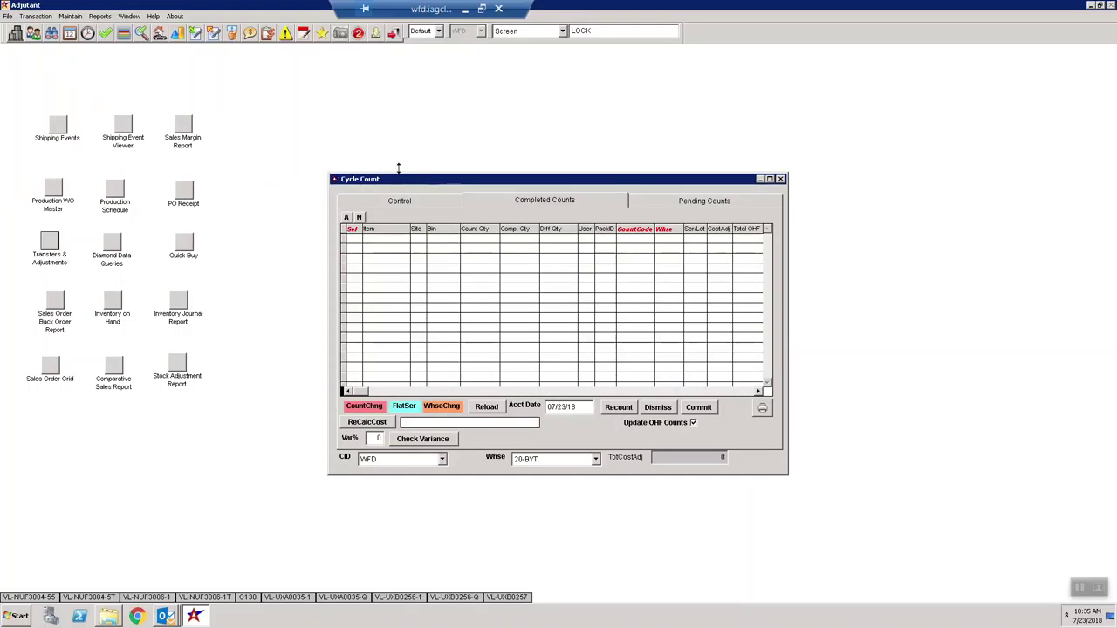
pyautogui.click(414, 201)
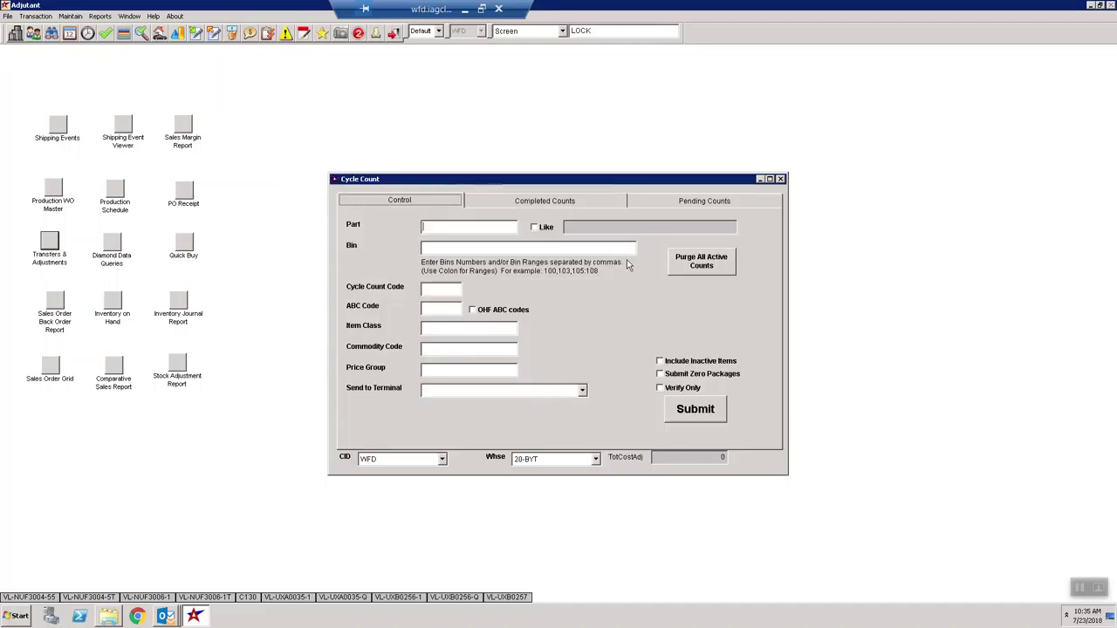
pyautogui.click(595, 459)
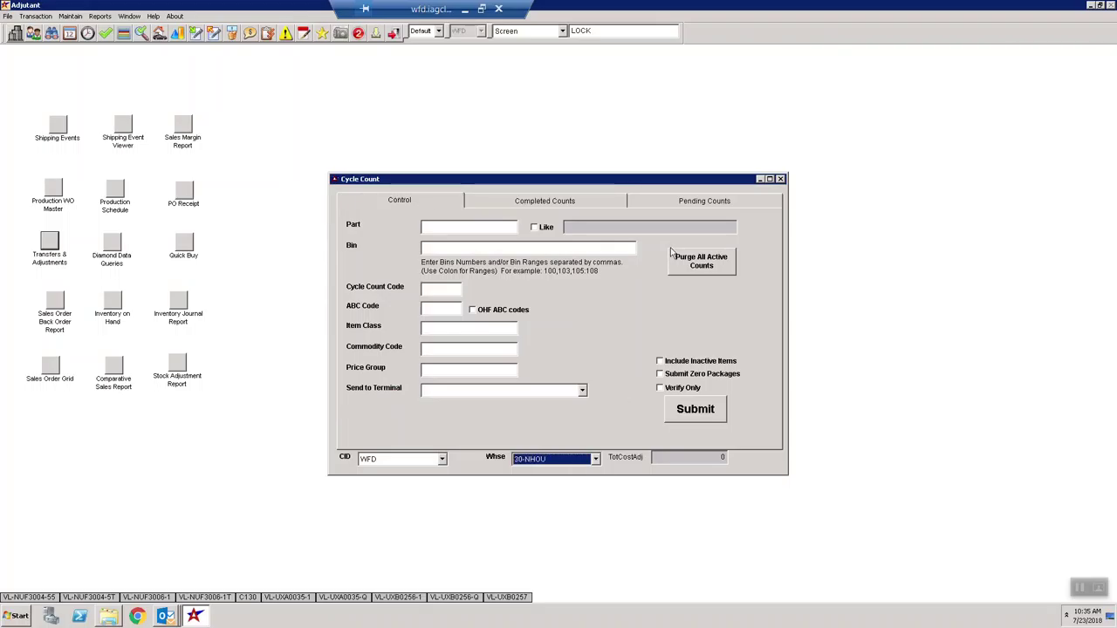
pyautogui.click(669, 201)
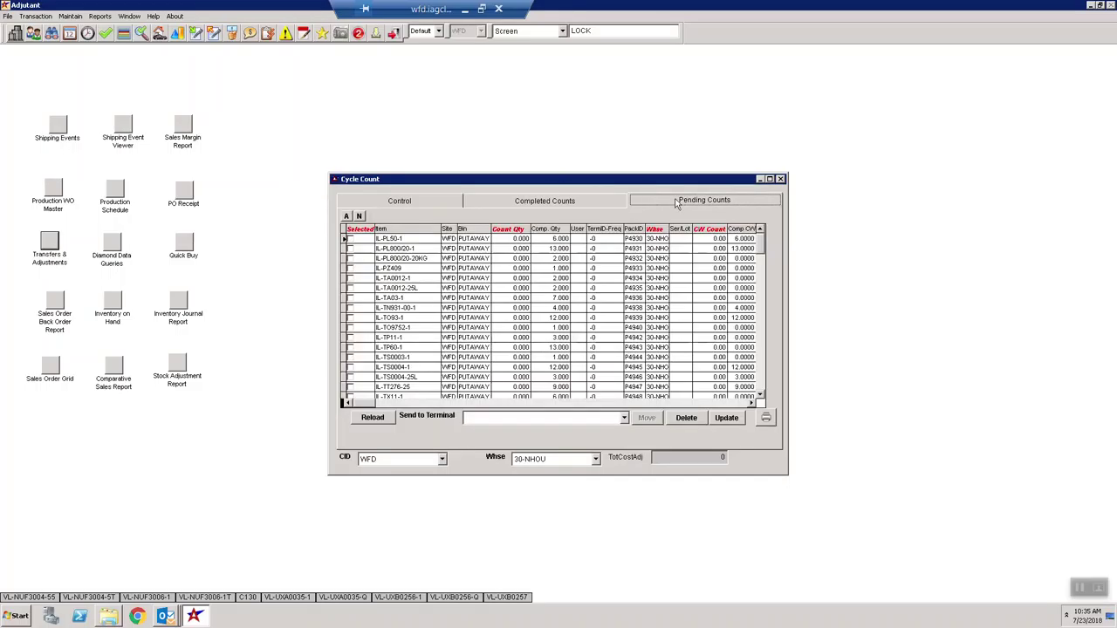
# - Check the pending counts of warehouses 20-BYT and 40-NTX, ending back on warehouse 30-NHOU
pyautogui.click(596, 459)
pyautogui.click(572, 472)
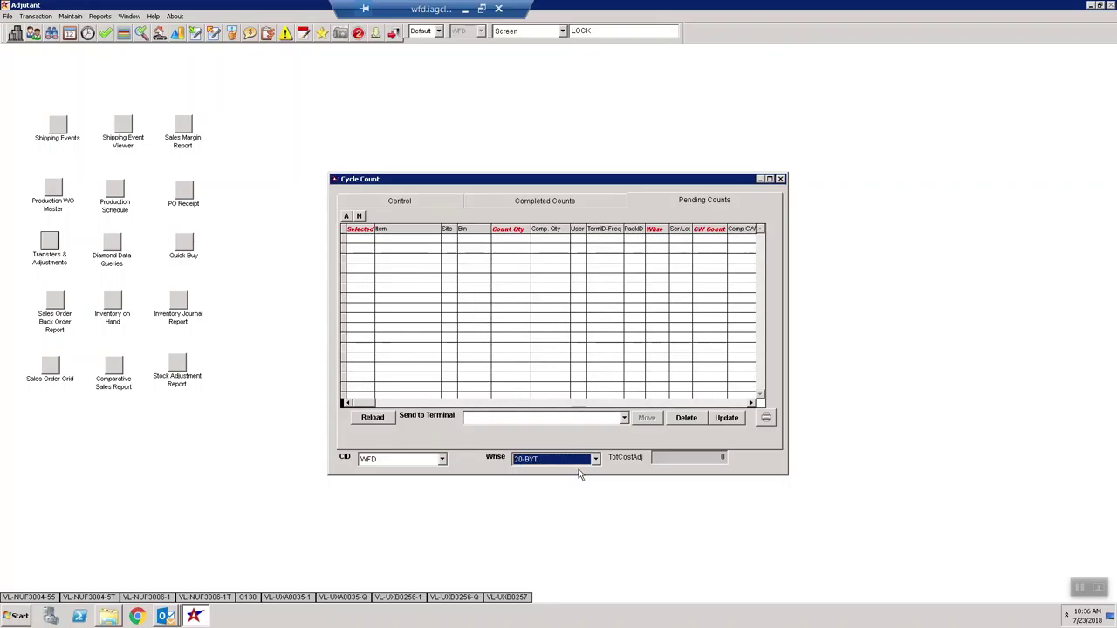
pyautogui.click(597, 459)
pyautogui.click(568, 471)
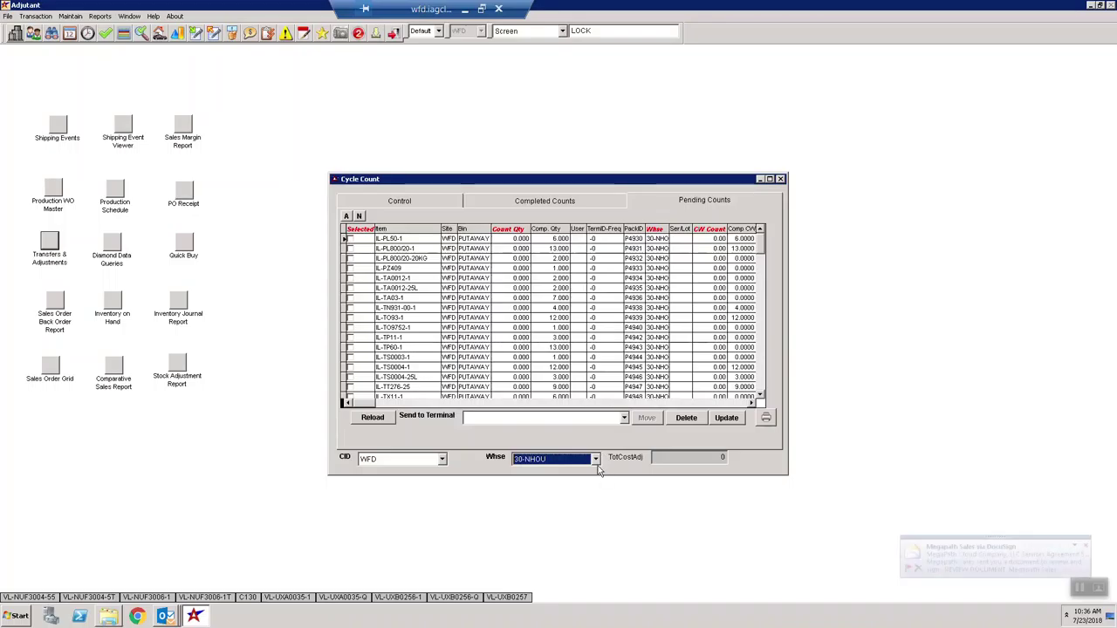
pyautogui.click(595, 462)
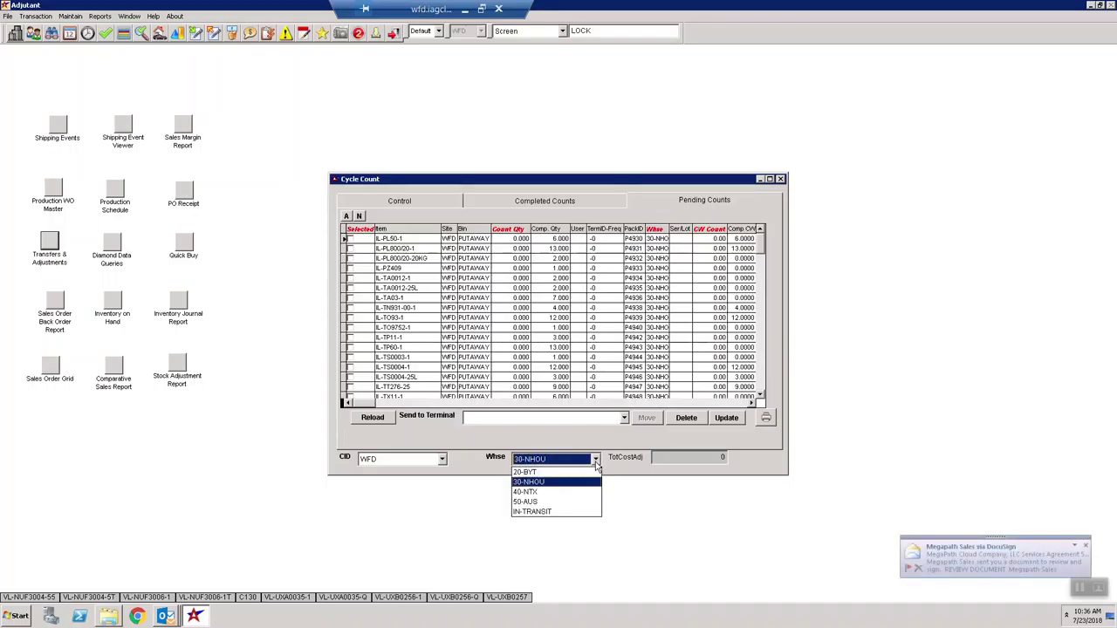
pyautogui.click(531, 495)
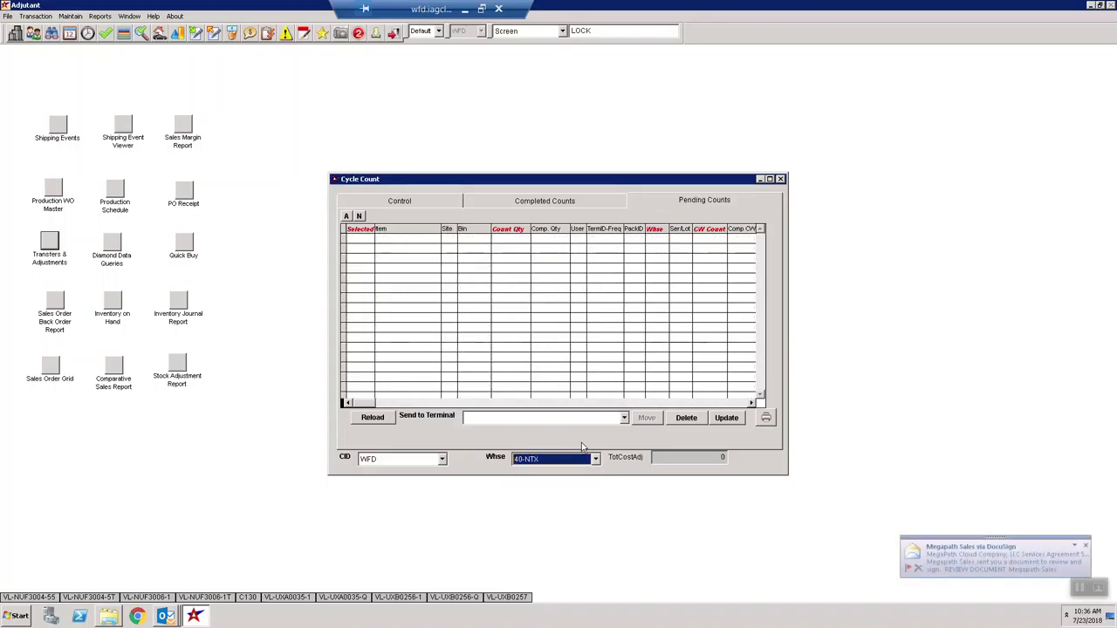
pyautogui.click(593, 460)
pyautogui.click(567, 465)
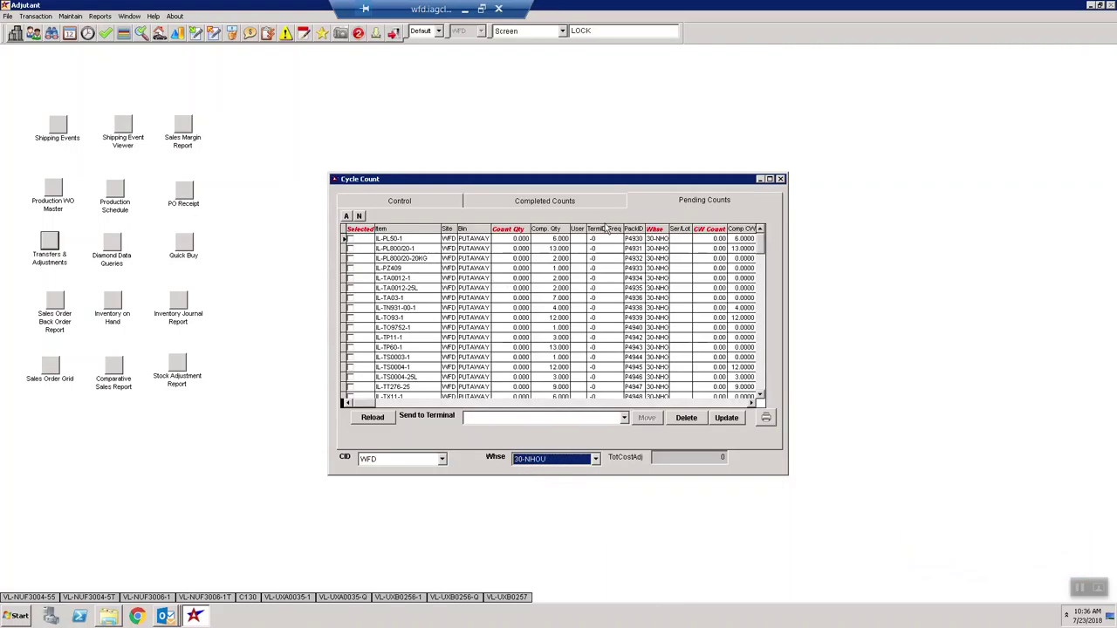
# - Enter count quantities of 6 for IL-PL50-1, 13 for IL-PL800/20-1 and 2 for IL-PL800/20-20KG
pyautogui.click(506, 239)
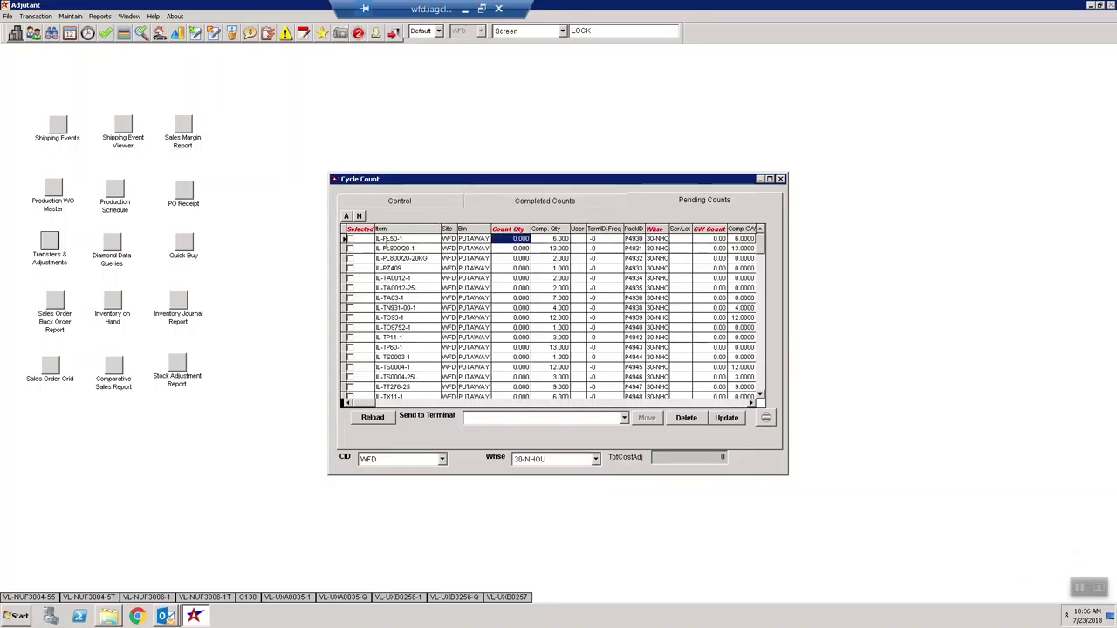
pyautogui.write('6')
pyautogui.press('Return')
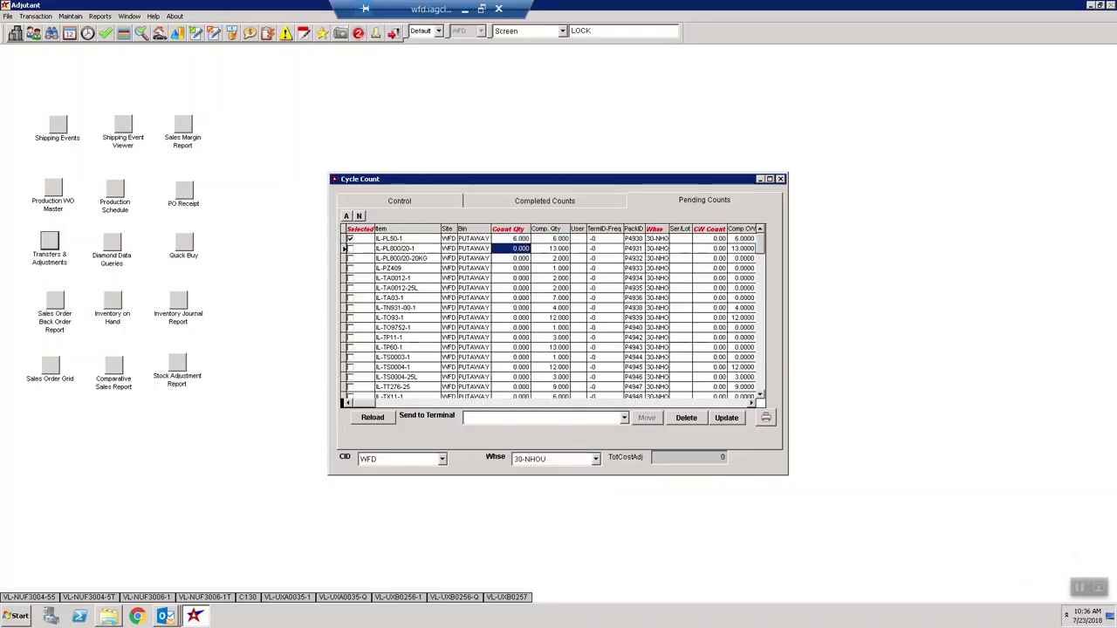
pyautogui.write('13')
pyautogui.press('Return')
pyautogui.write('2')
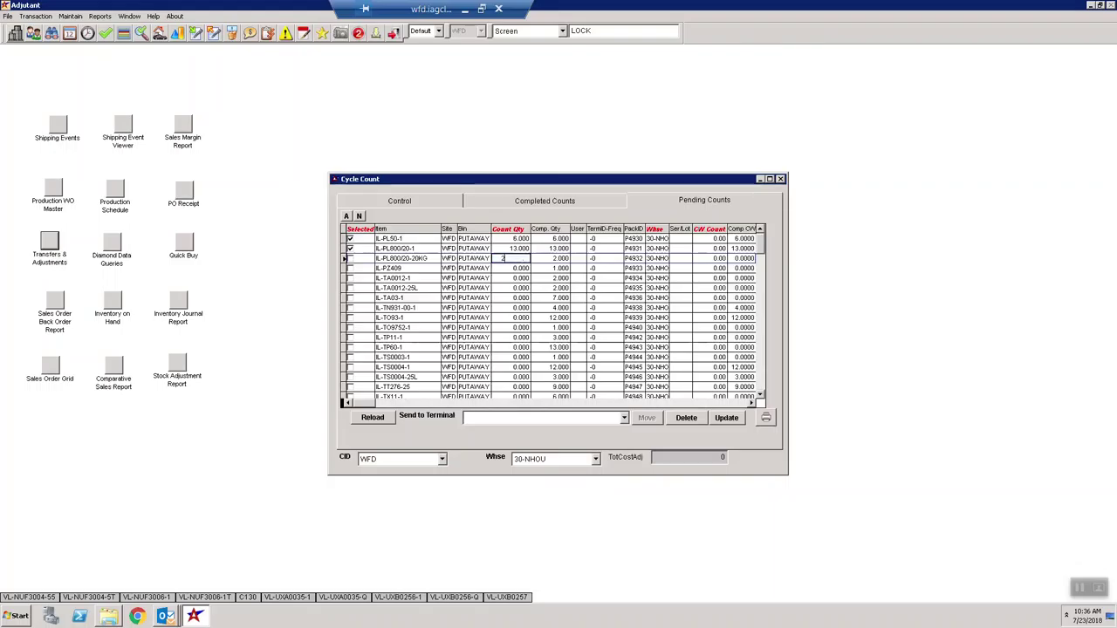
pyautogui.press('Return')
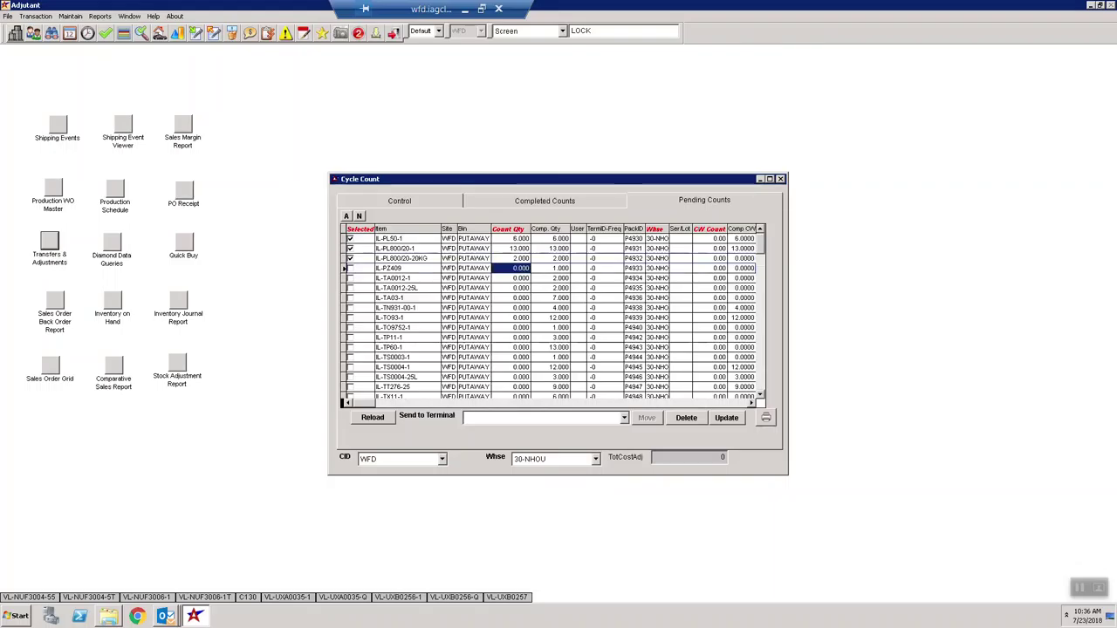
# - Enter count quantities of 1 for IL-PZ409, 2 for IL-TA0012-1 and 2 for IL-TA0012-25L
pyautogui.write('1')
pyautogui.press('Return')
pyautogui.write('2')
pyautogui.press('Return')
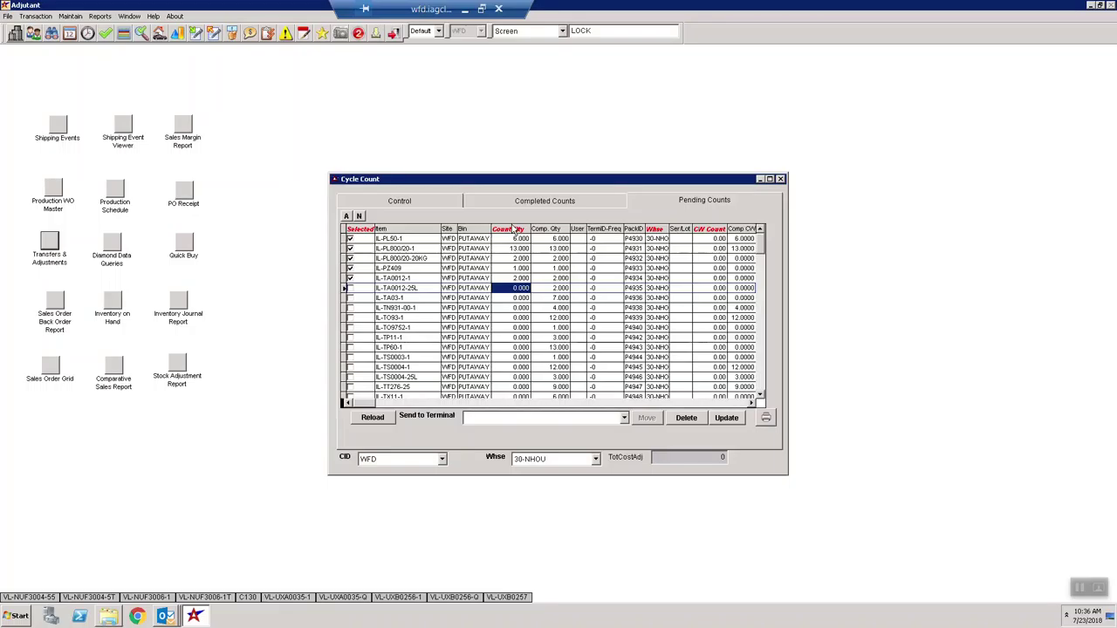
pyautogui.write('2')
pyautogui.press('Return')
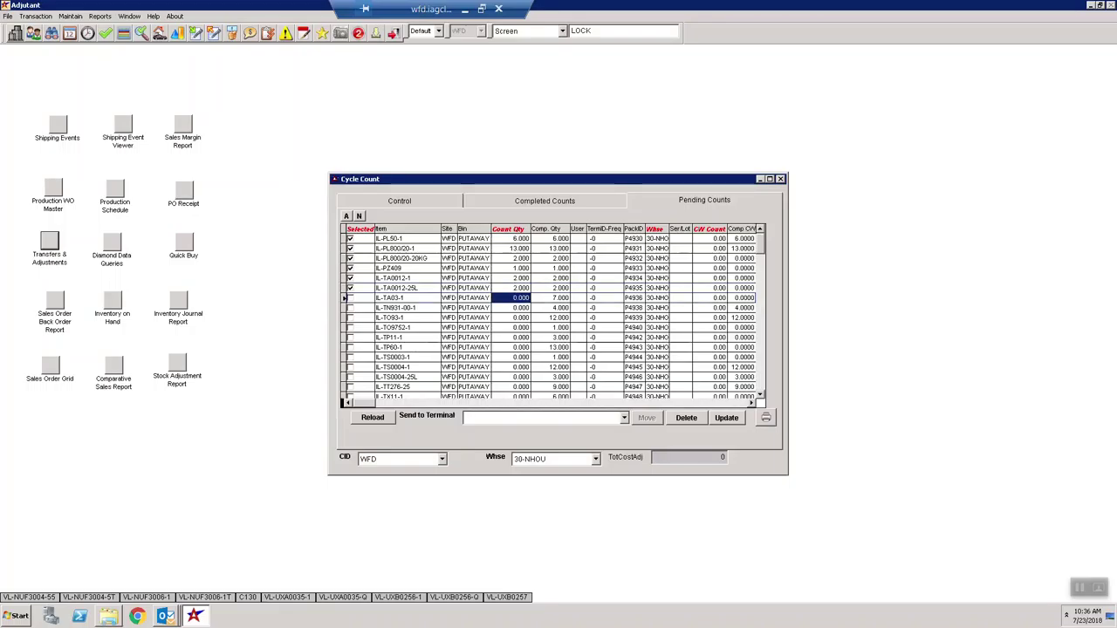
# - Enter count quantities of 7 for IL-TA03-1, 4 for IL-TN931-00-1 and 12 for IL-TO93-1
pyautogui.write('7')
pyautogui.press('Return')
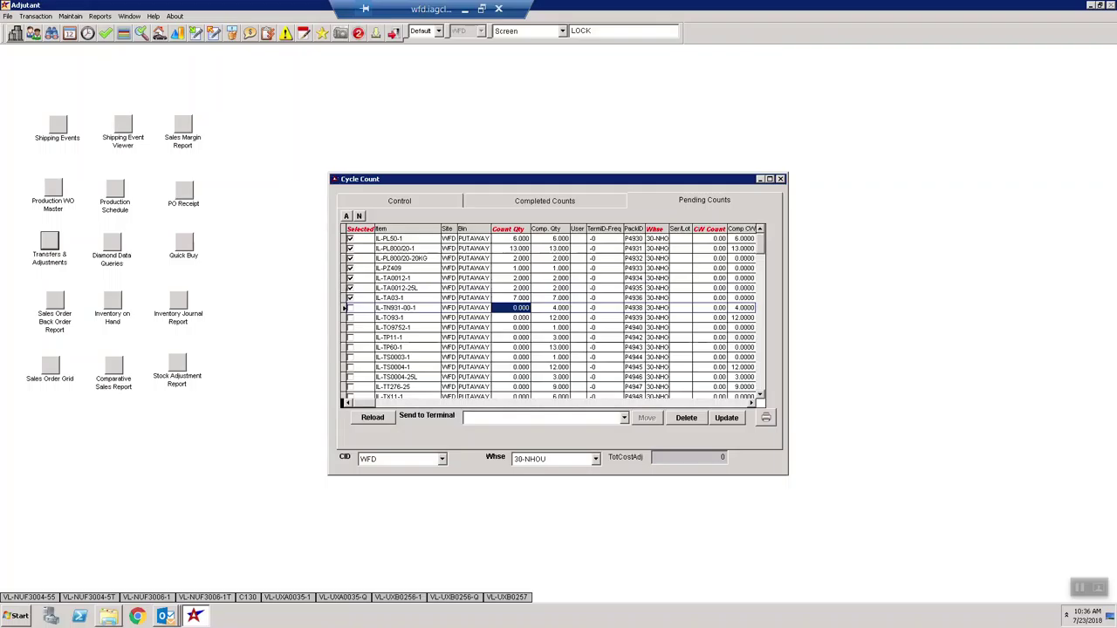
pyautogui.write('4')
pyautogui.press('Return')
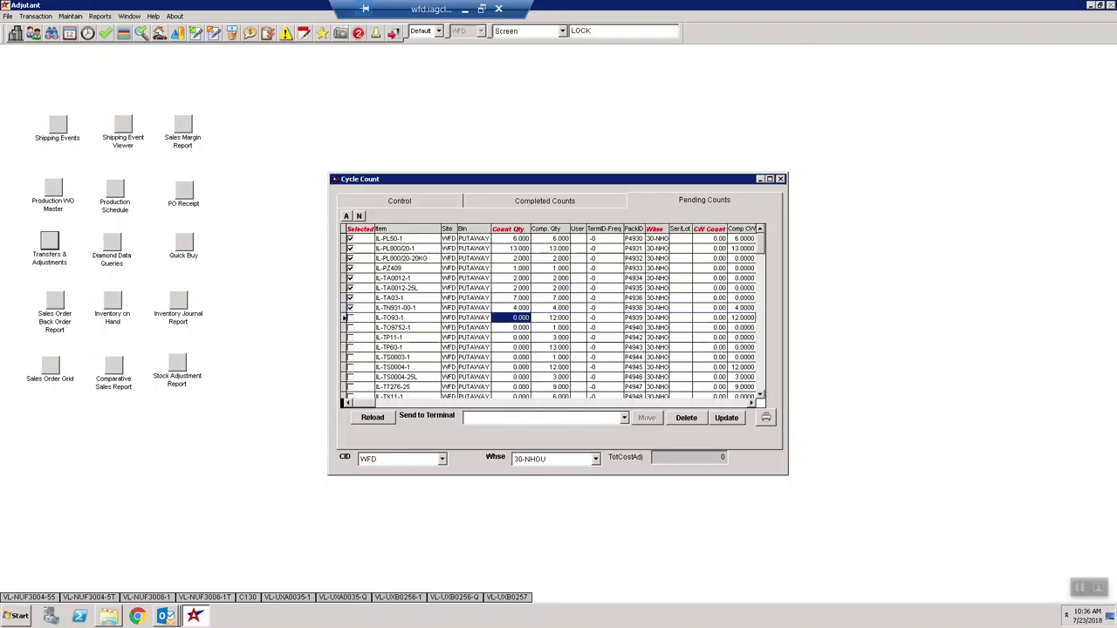
pyautogui.write('12')
pyautogui.press('Return')
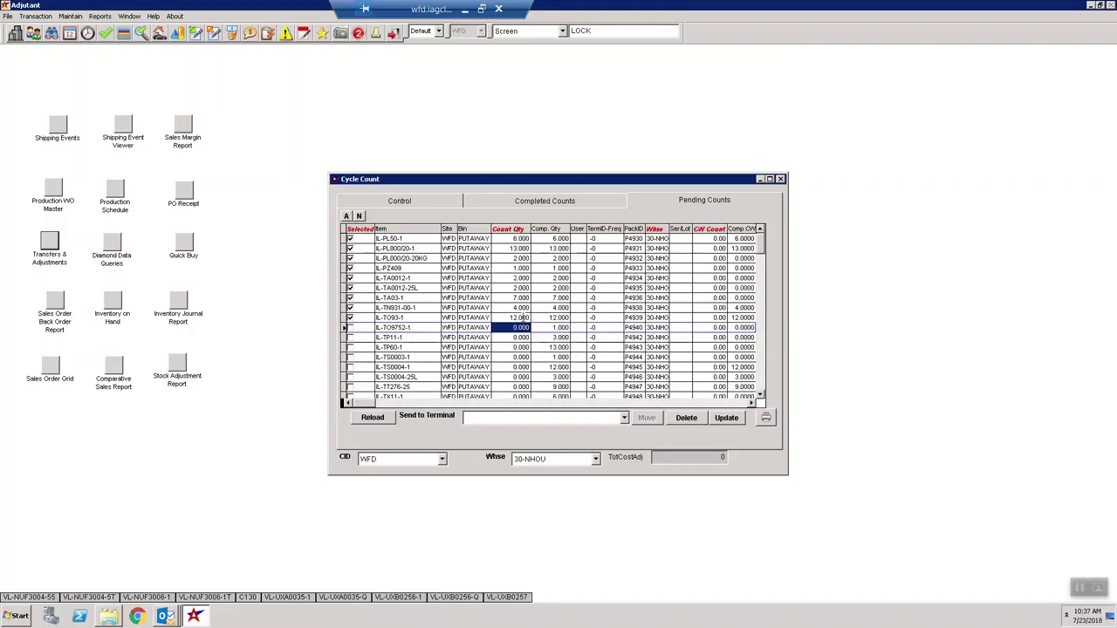
# - Mark IL-TO9752-1 and IL-TP11-1 as selected with zero counts and update all selected pending counts
pyautogui.scroll(-10, 514, 298)
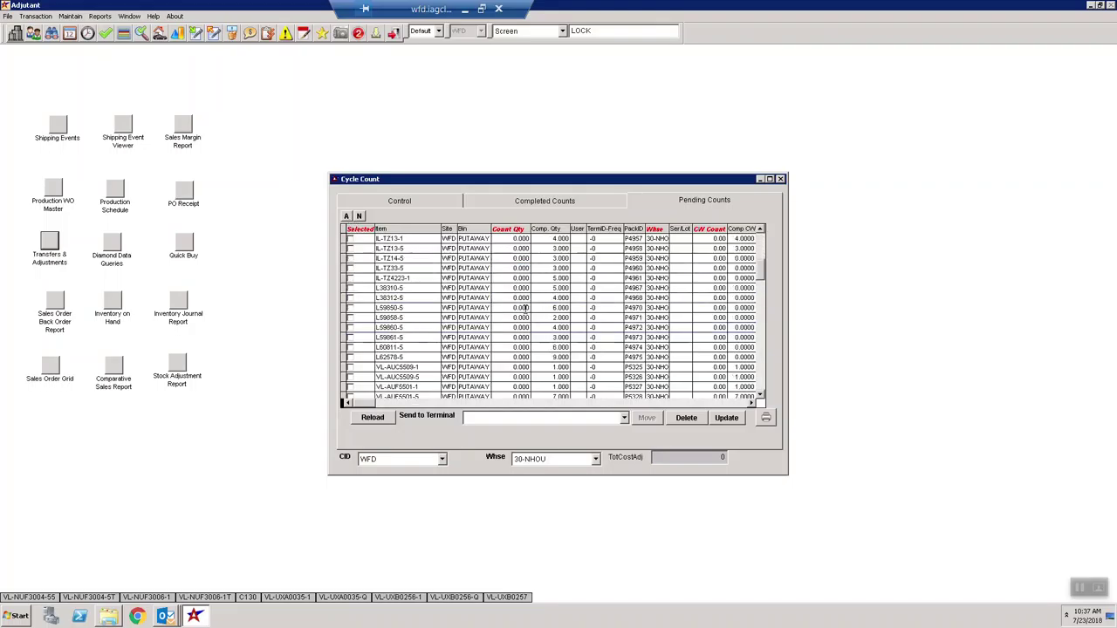
pyautogui.scroll(10, 526, 308)
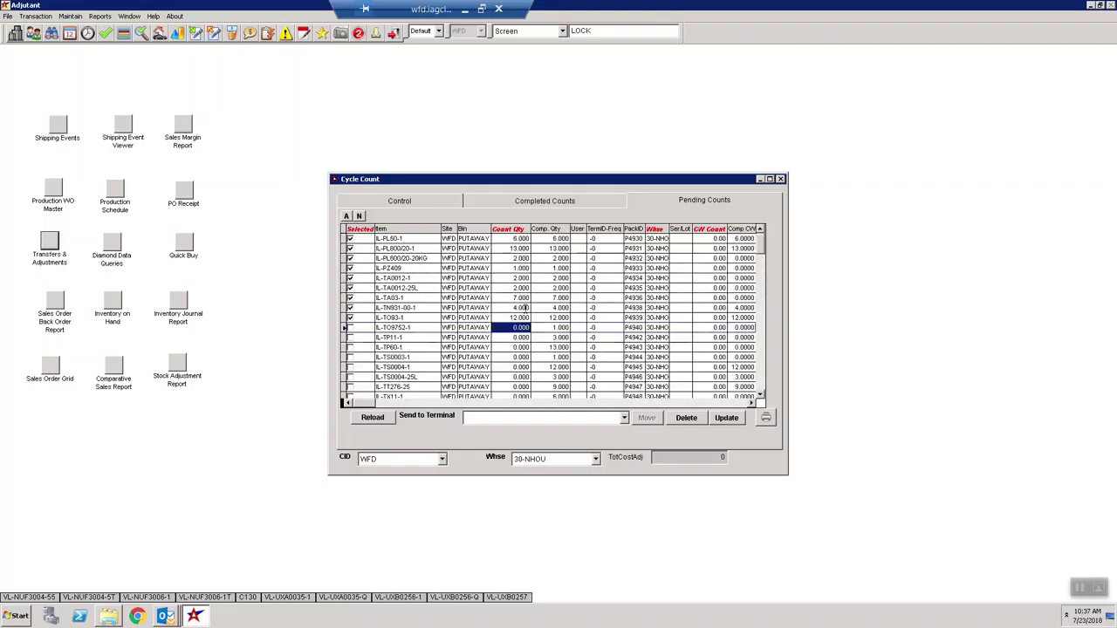
pyautogui.click(350, 327)
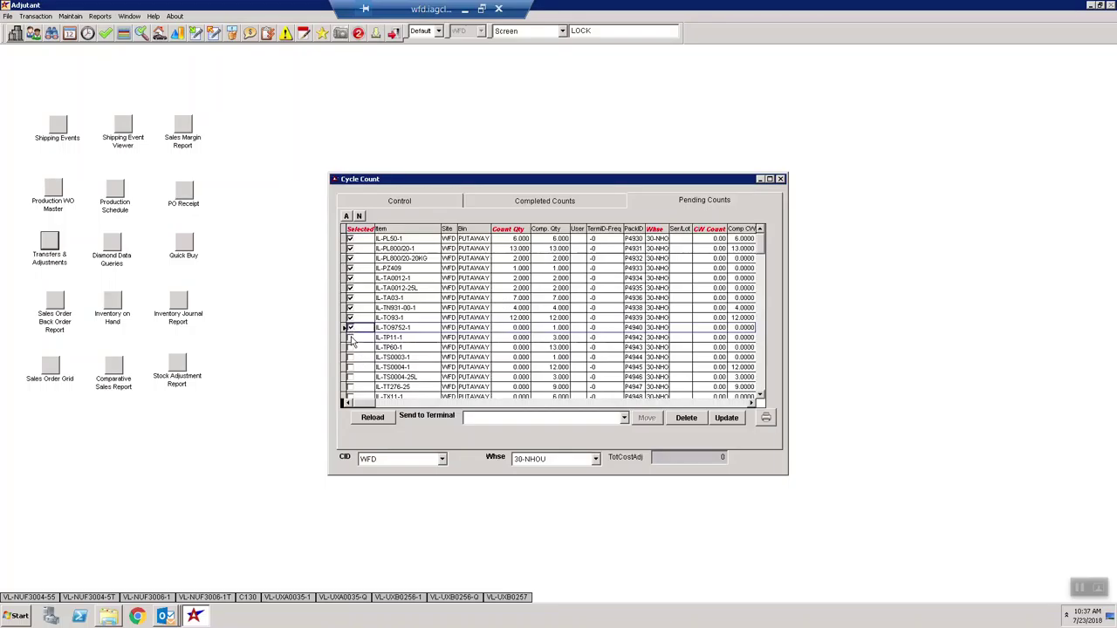
pyautogui.click(350, 337)
pyautogui.click(726, 418)
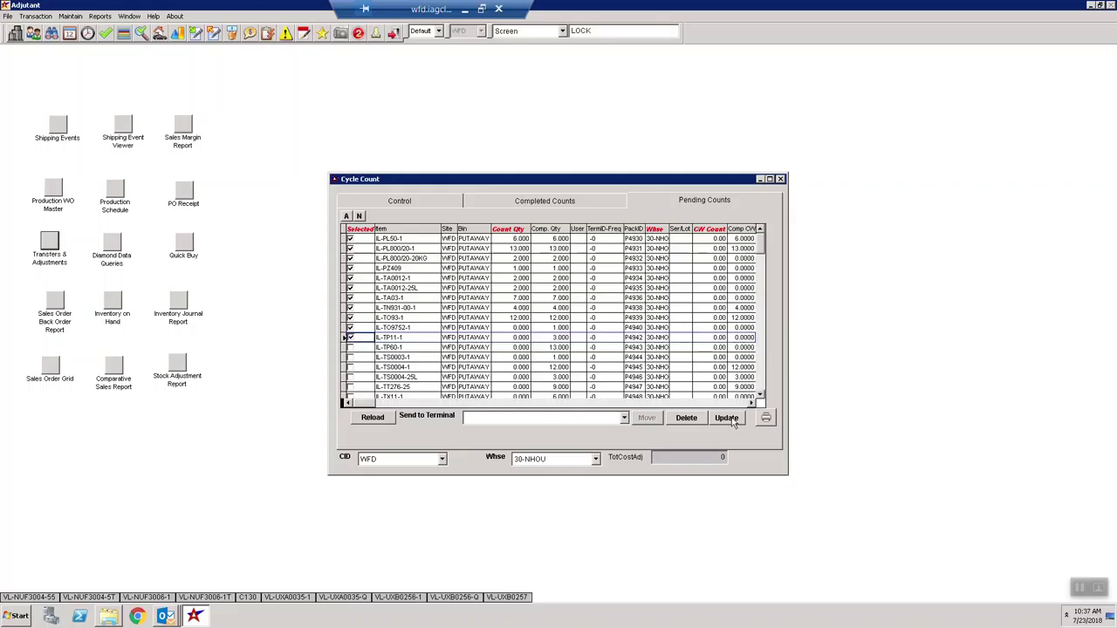
pyautogui.click(508, 328)
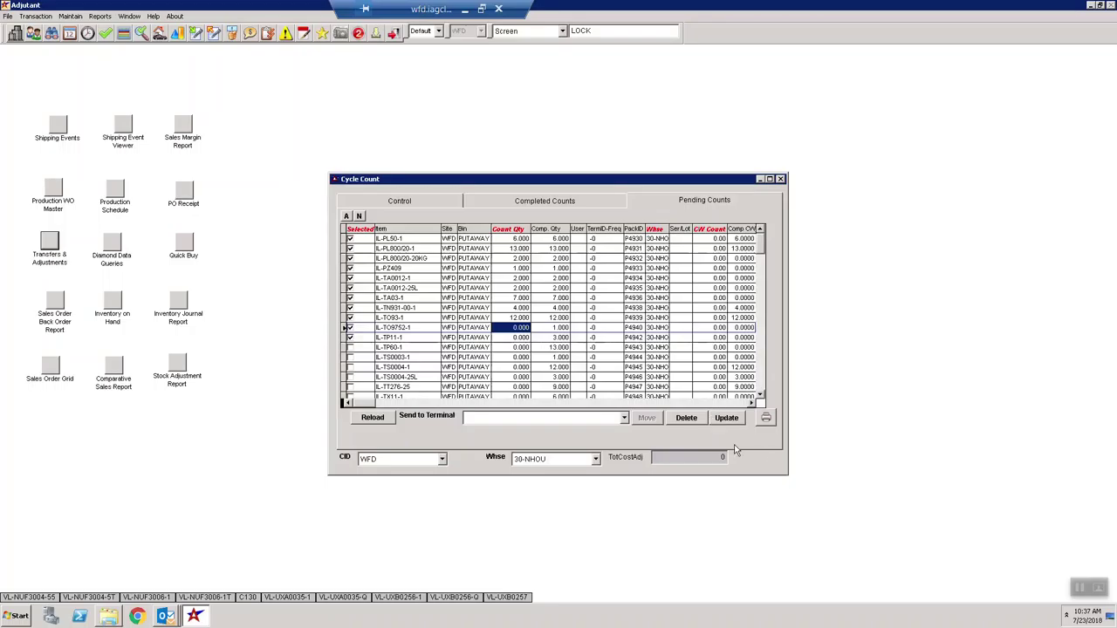
pyautogui.click(726, 418)
pyautogui.click(553, 347)
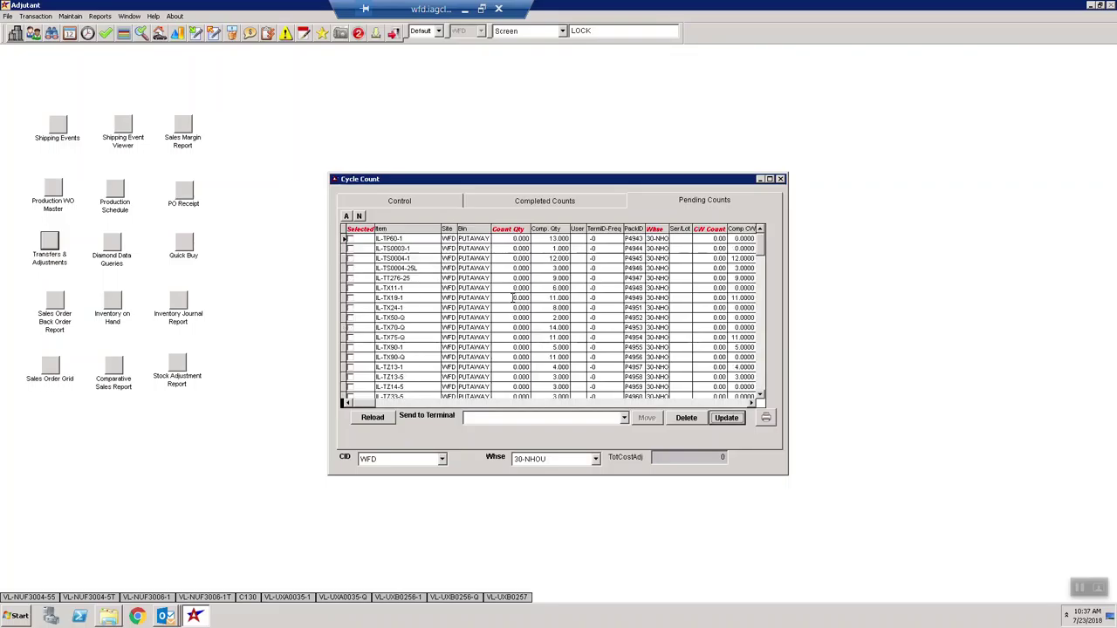
# - Look through the remaining pending counts and reload the completed counts for warehouse 30-NHOU
pyautogui.click(763, 373)
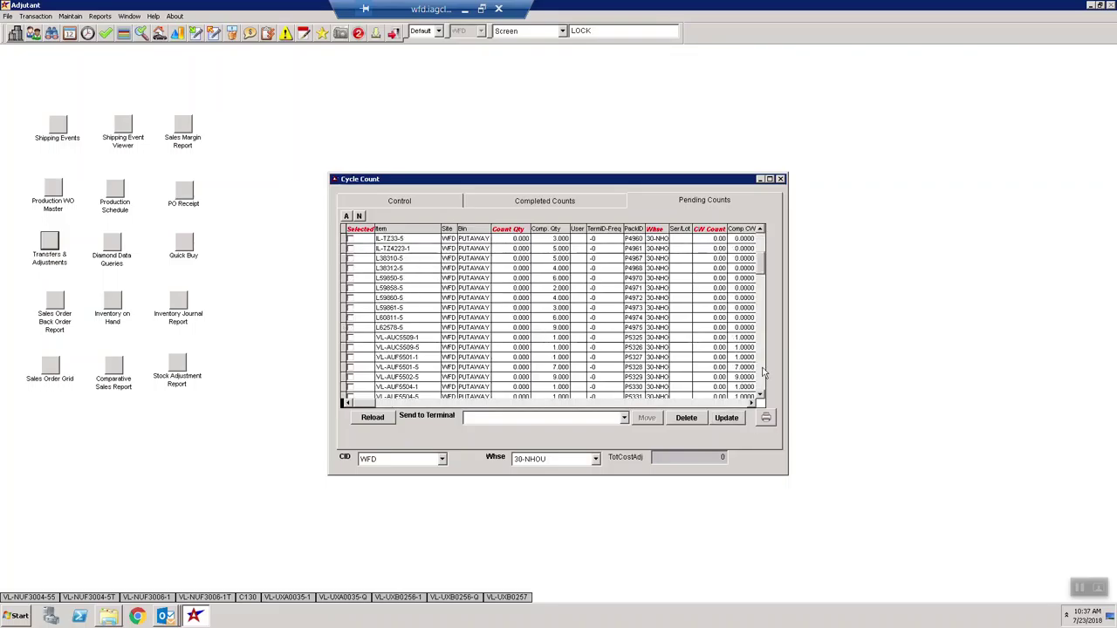
pyautogui.click(764, 374)
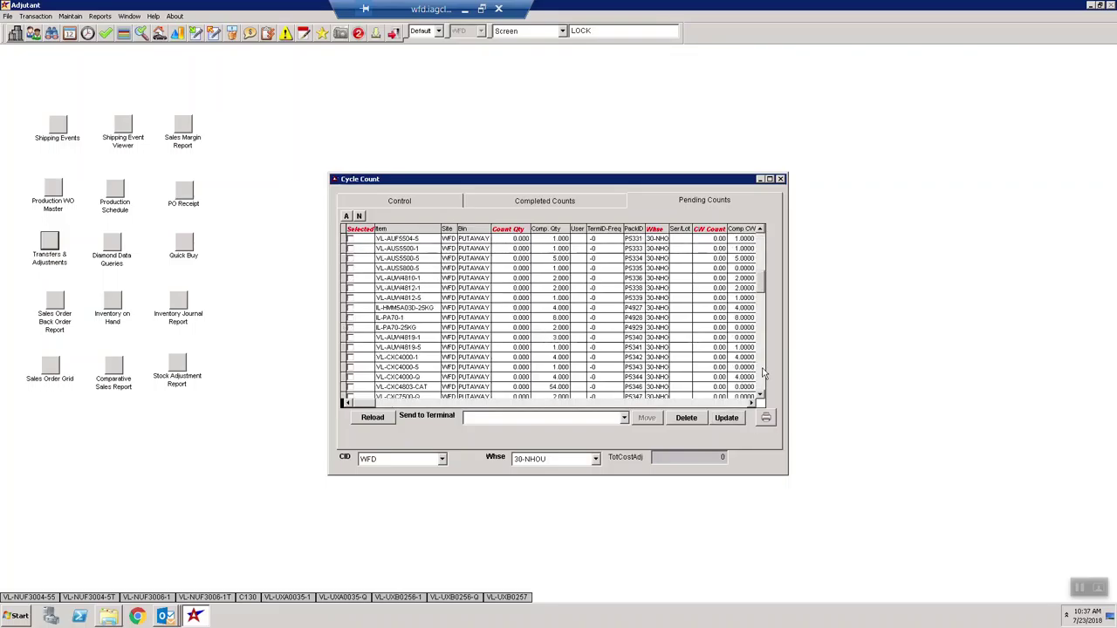
pyautogui.click(763, 238)
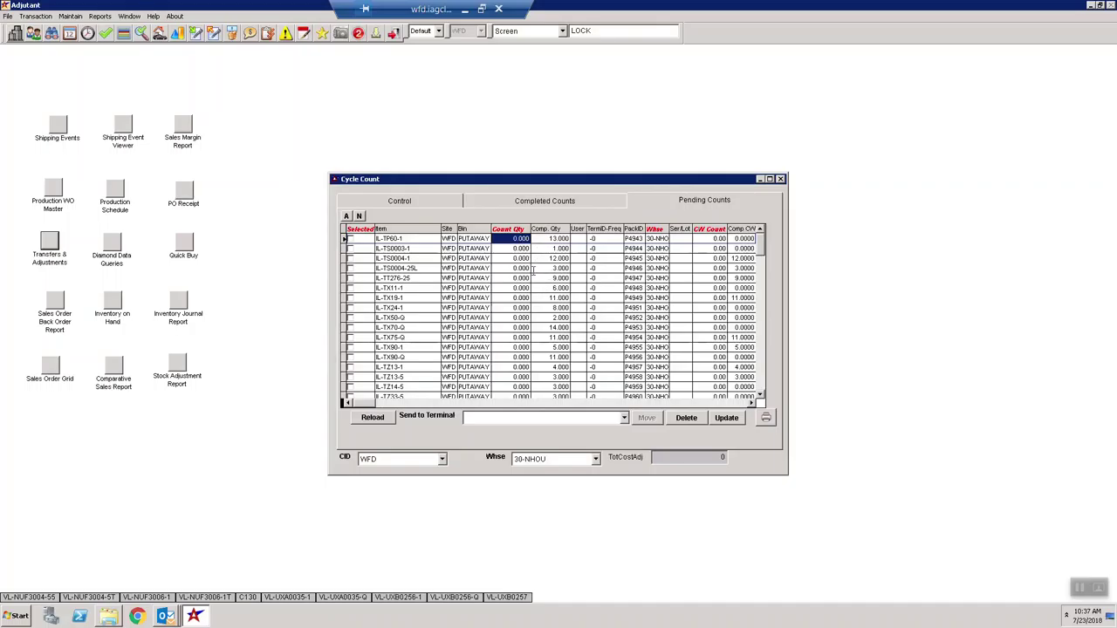
pyautogui.click(524, 201)
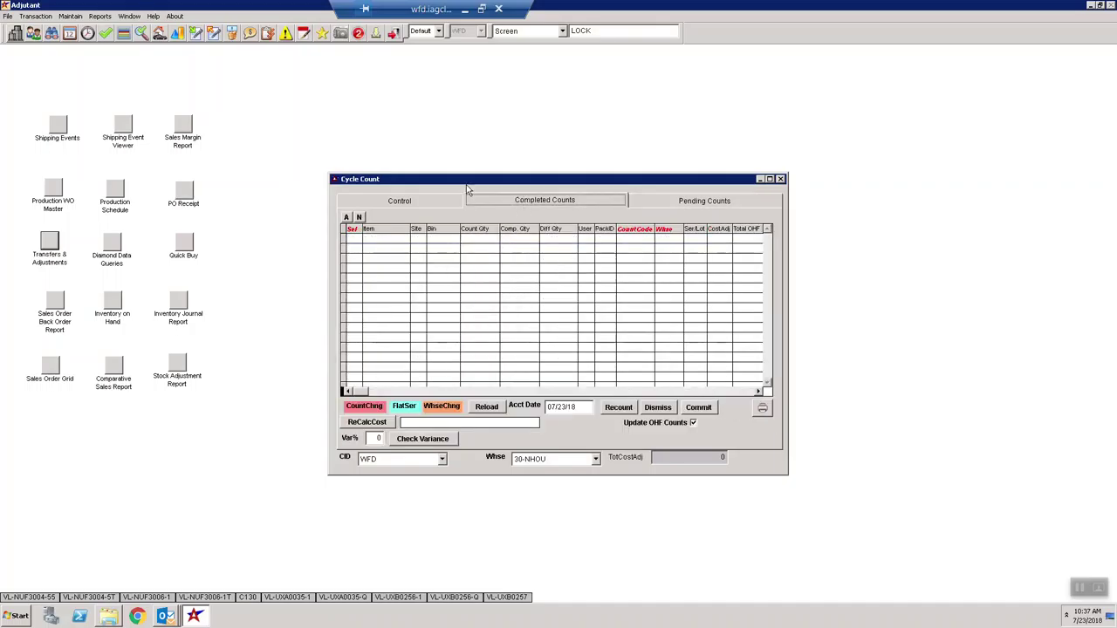
pyautogui.click(488, 408)
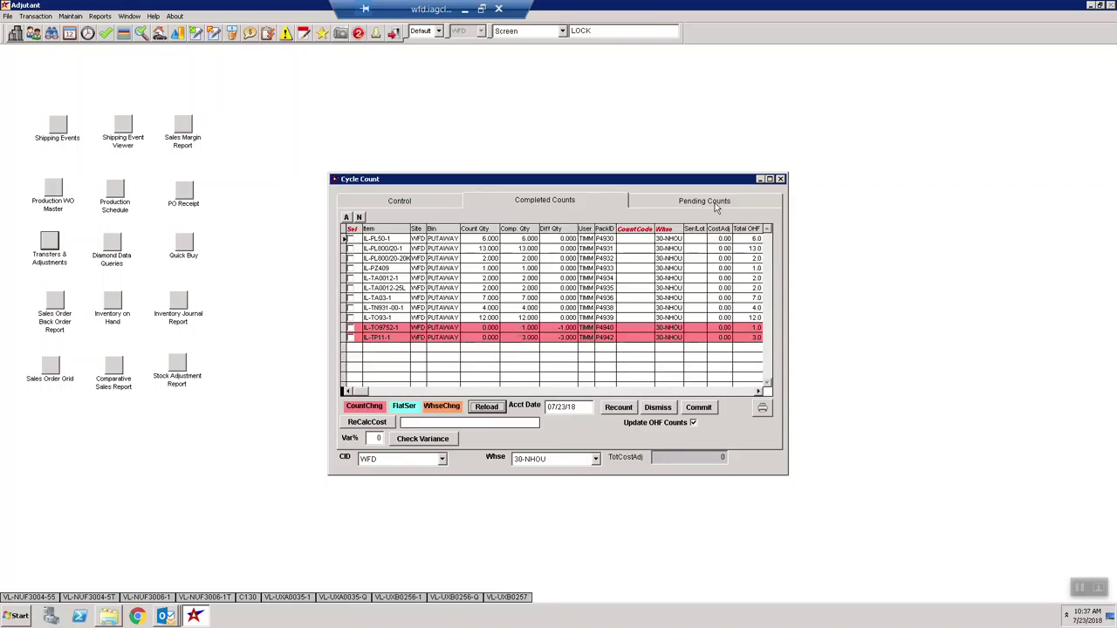
# - Select all remaining pending counts, leaving their quantities at zero, and update them
pyautogui.click(714, 202)
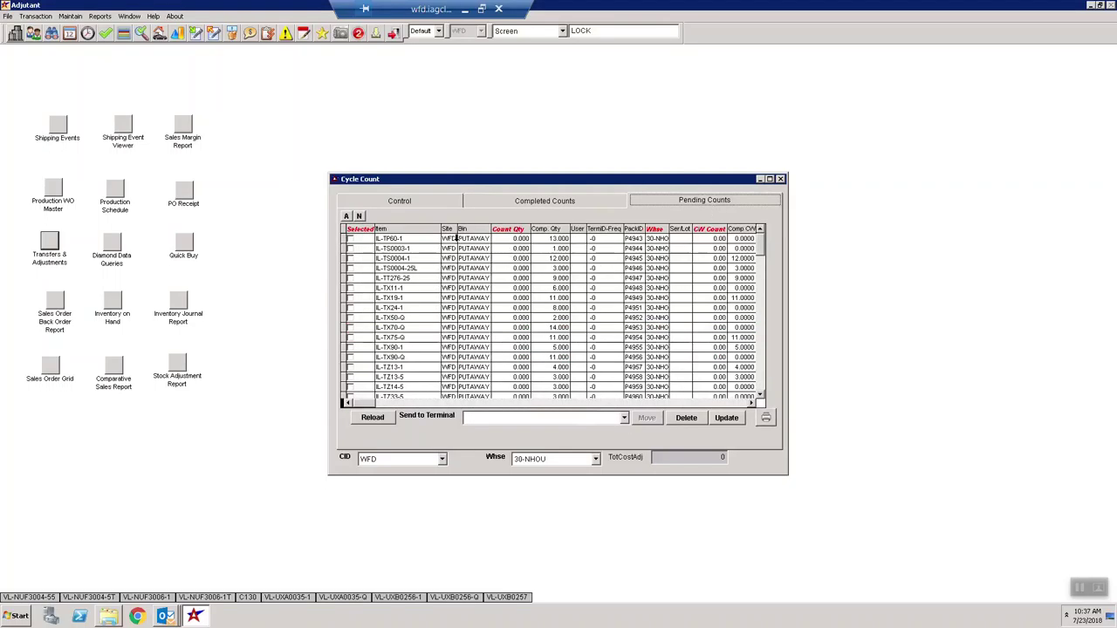
pyautogui.click(346, 216)
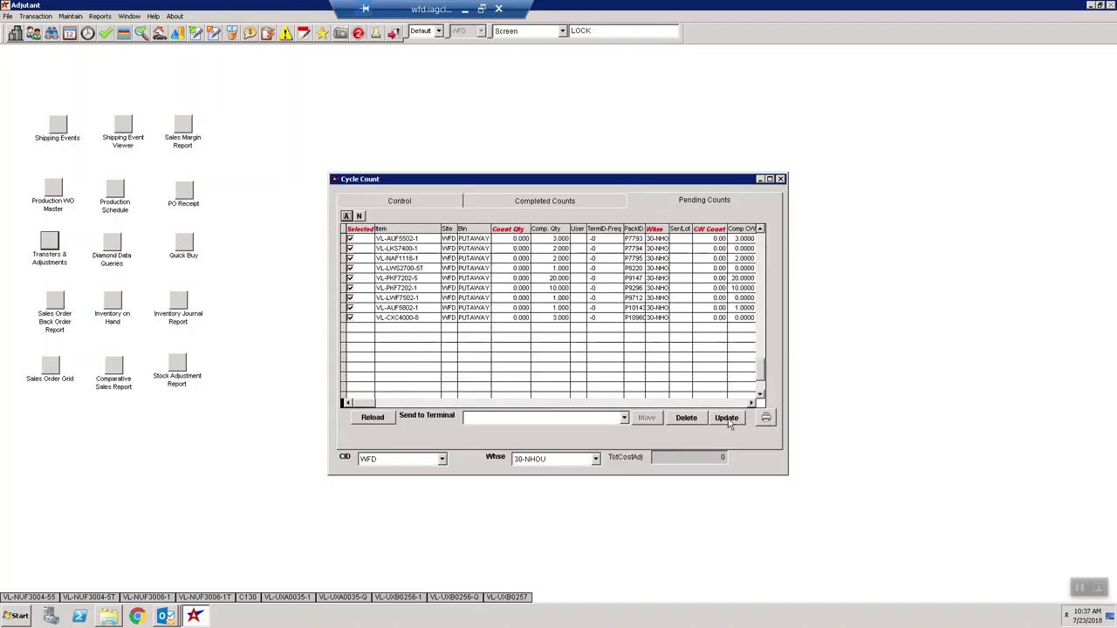
pyautogui.click(725, 419)
pyautogui.click(561, 341)
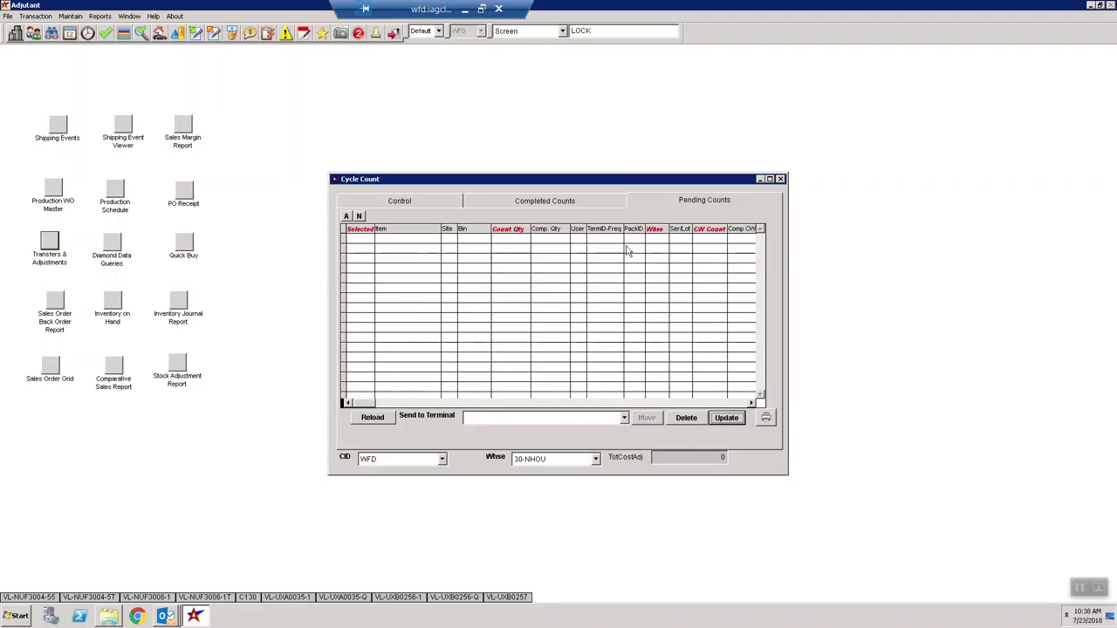
# - Reload the completed counts and review their quantity differences through the list, returning to the pending counts
pyautogui.click(560, 201)
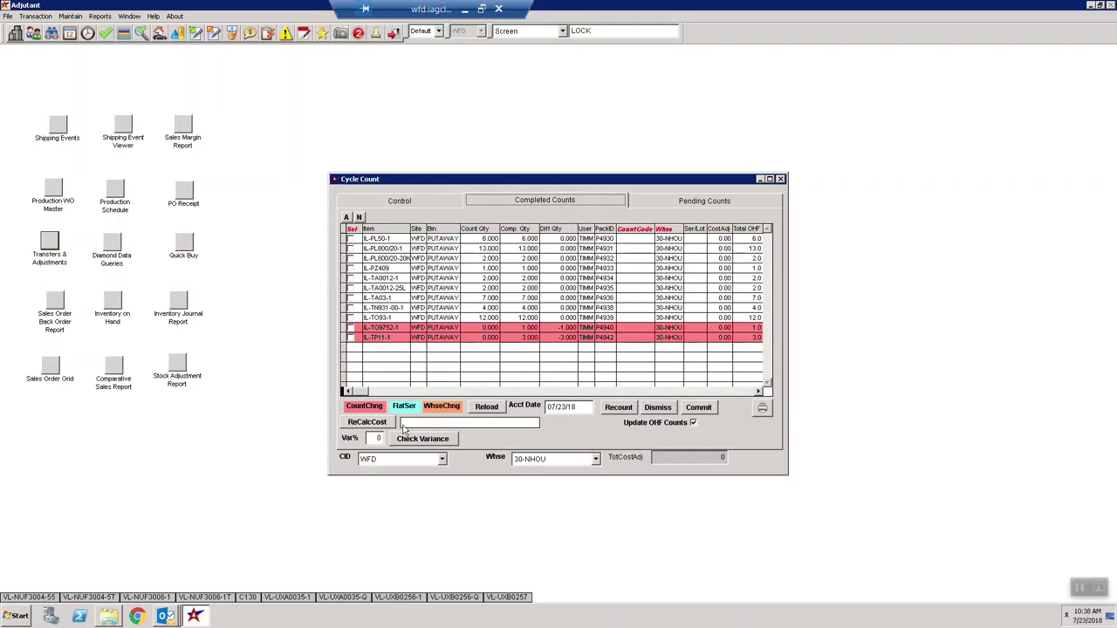
pyautogui.click(486, 407)
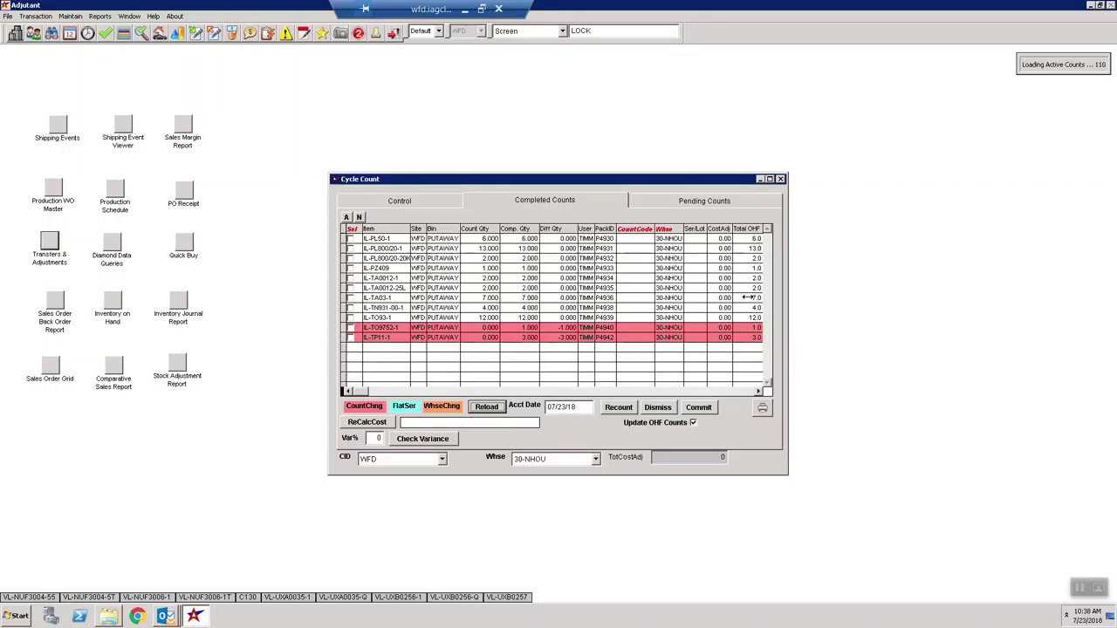
pyautogui.scroll(-10, 766, 366)
pyautogui.scroll(-10, 767, 366)
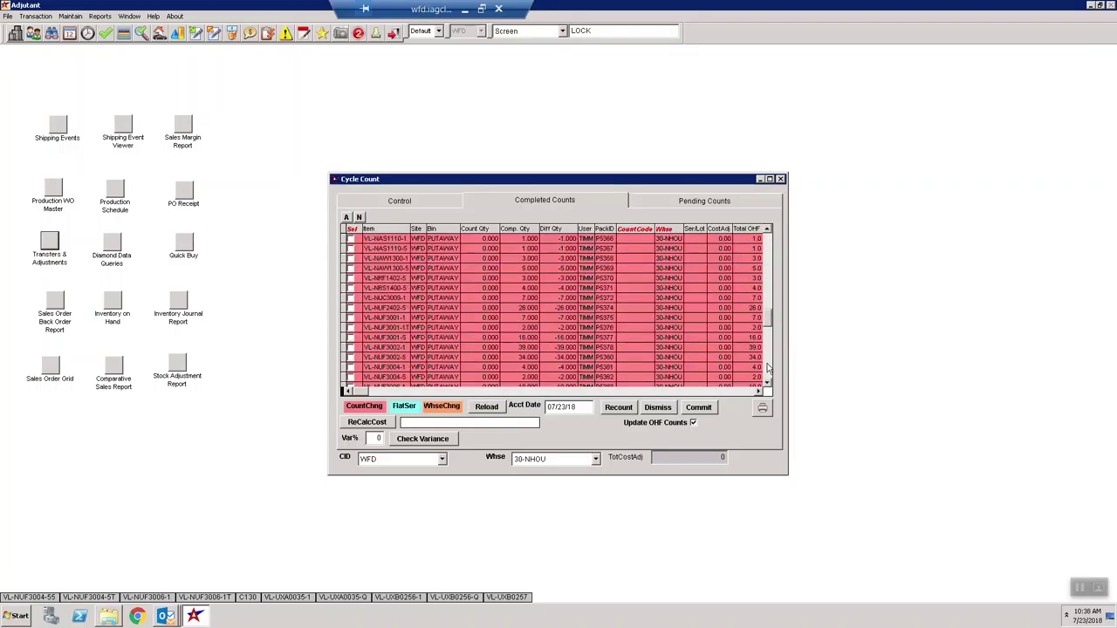
pyautogui.moveTo(768, 368); pyautogui.dragTo(768, 333)
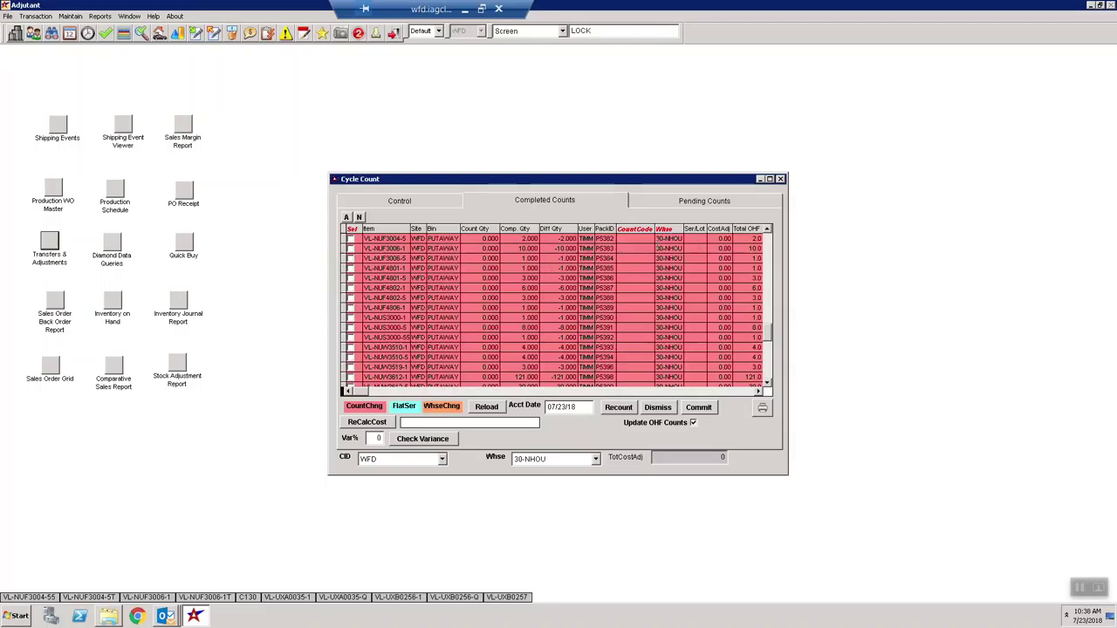
pyautogui.click(767, 242)
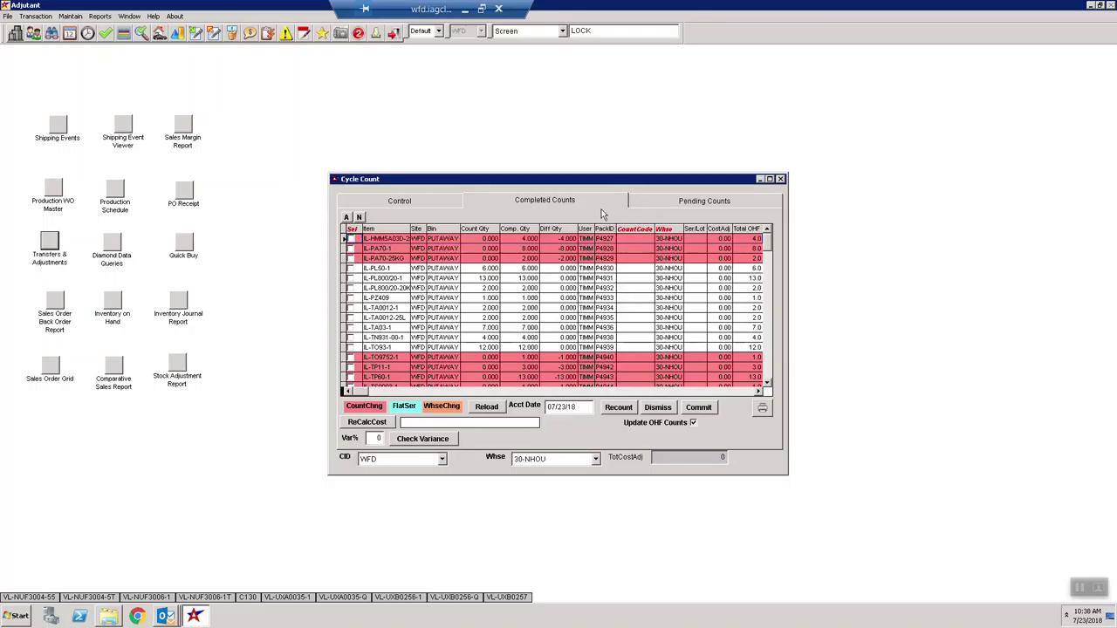
pyautogui.click(682, 202)
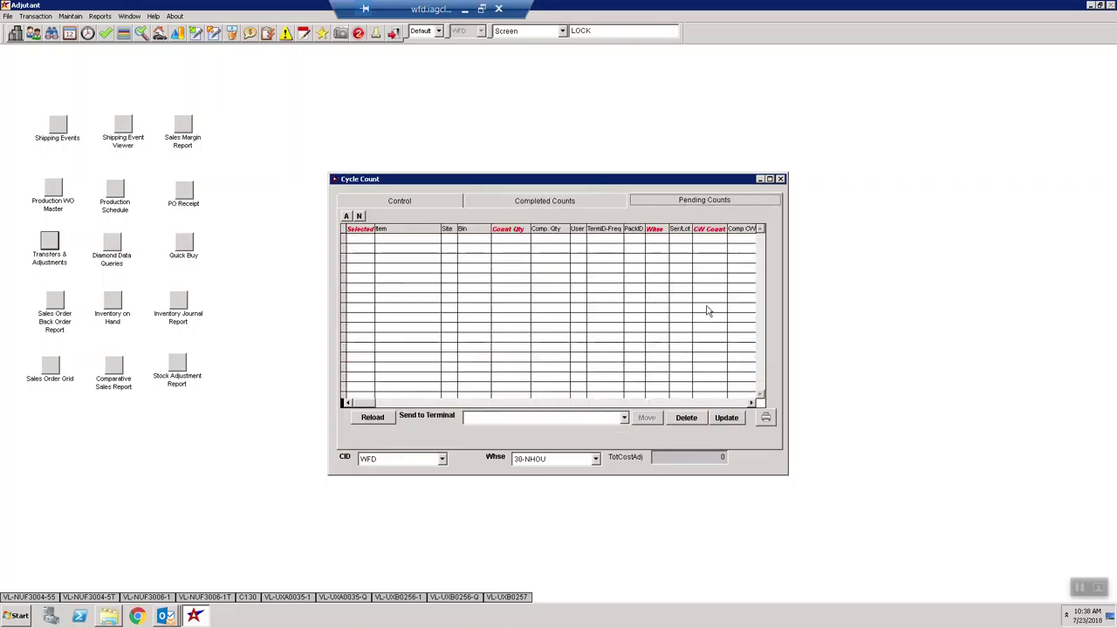